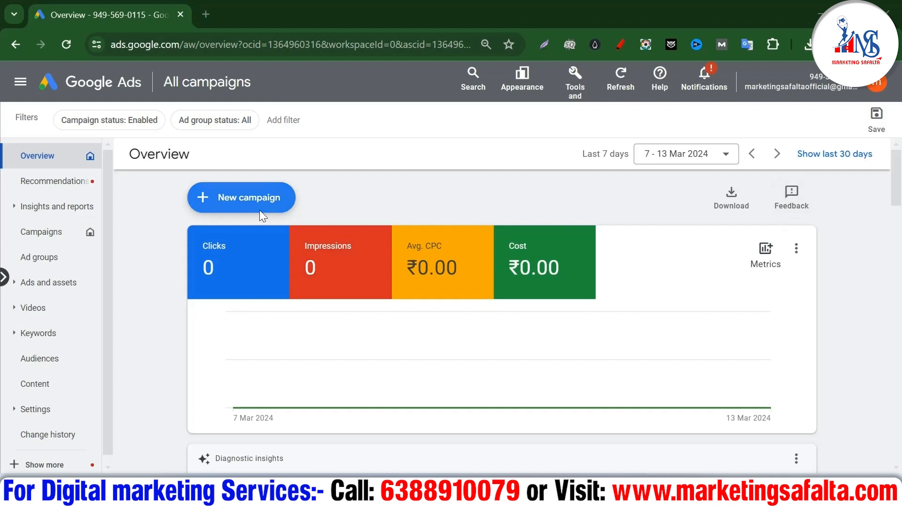
Start a new campaign with the Leads objective, keeping Outbound clicks and Phone call leads goals
click(249, 199)
click(237, 206)
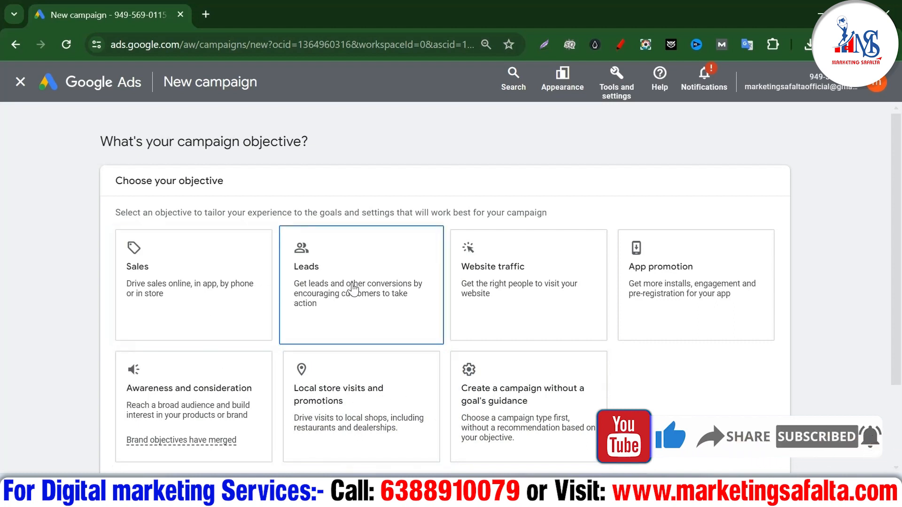
click(354, 287)
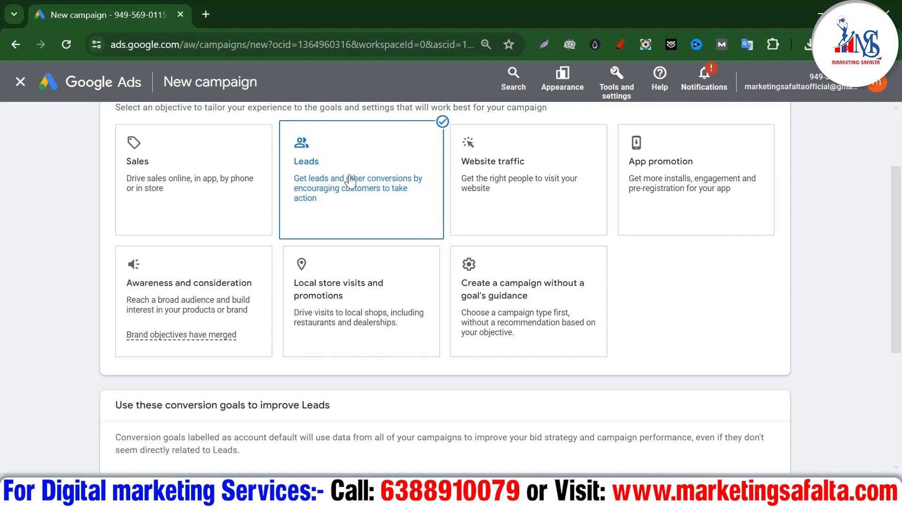
scroll(350, 181, down, 5)
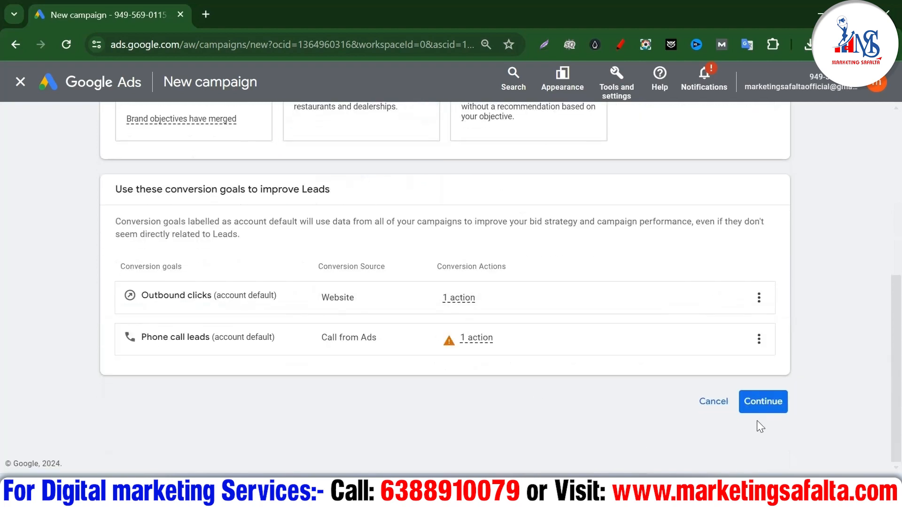
Confirm the Leads goals and choose Search as the campaign type
click(760, 402)
scroll(388, 282, down, 3)
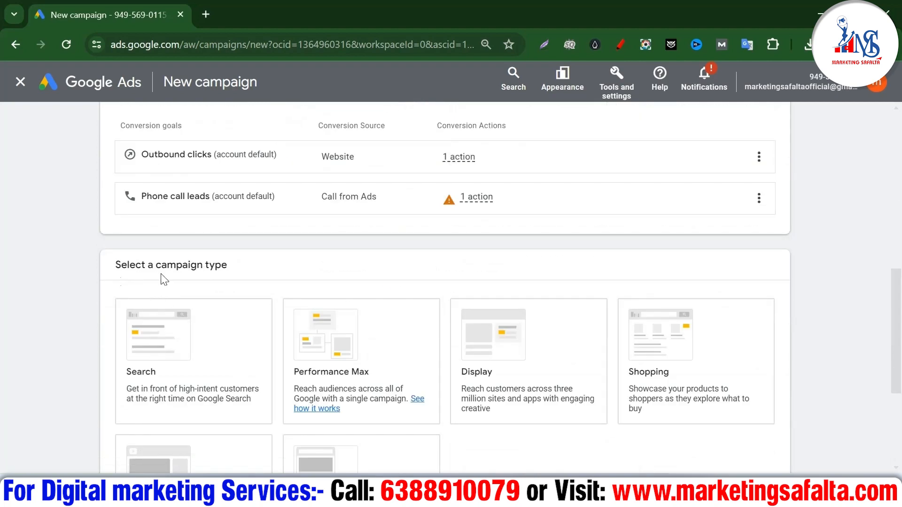
click(209, 389)
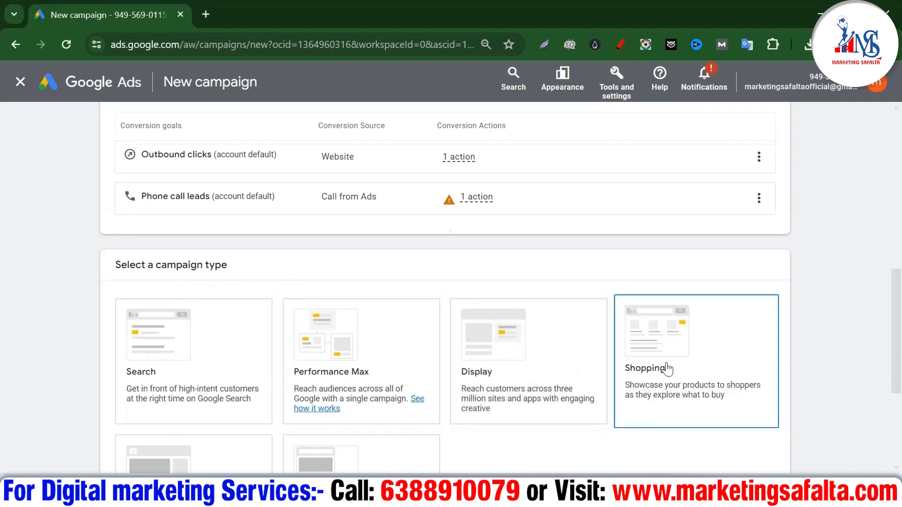
scroll(370, 431, down, 2)
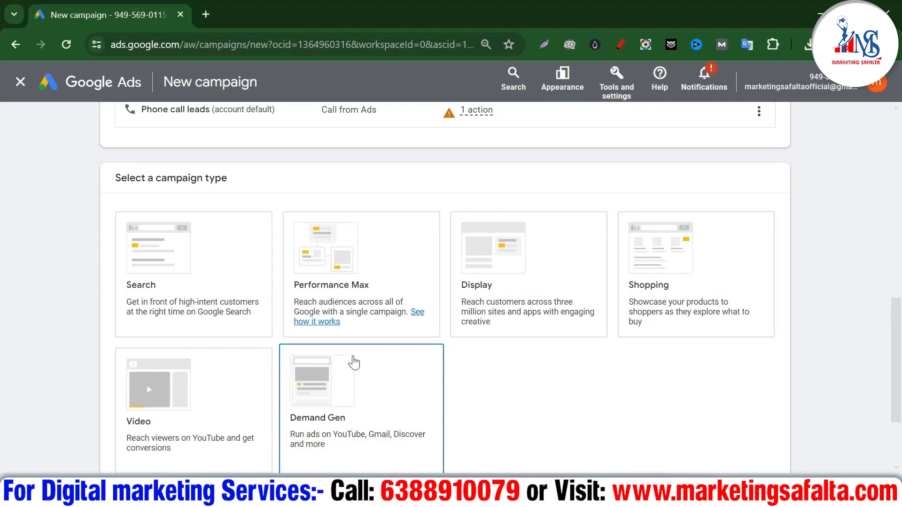
scroll(354, 362, down, 2)
scroll(193, 362, up, 3)
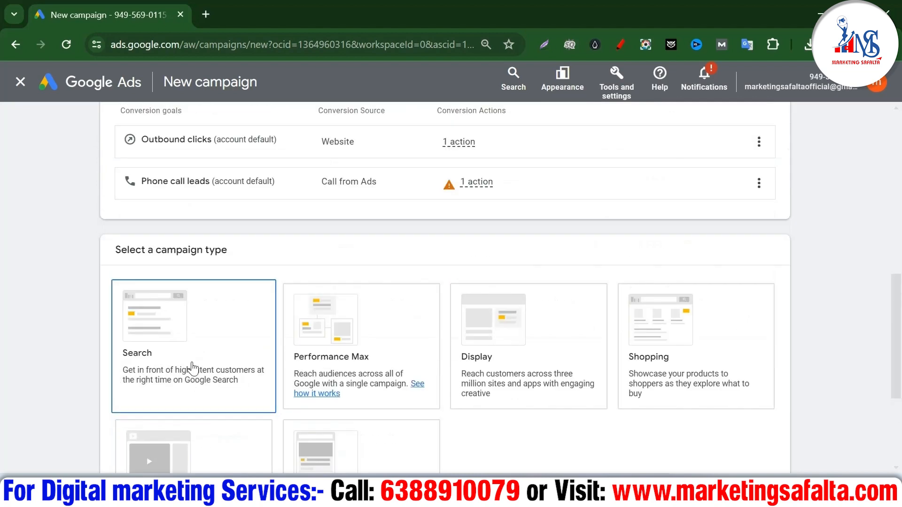
click(198, 357)
scroll(201, 354, down, 4)
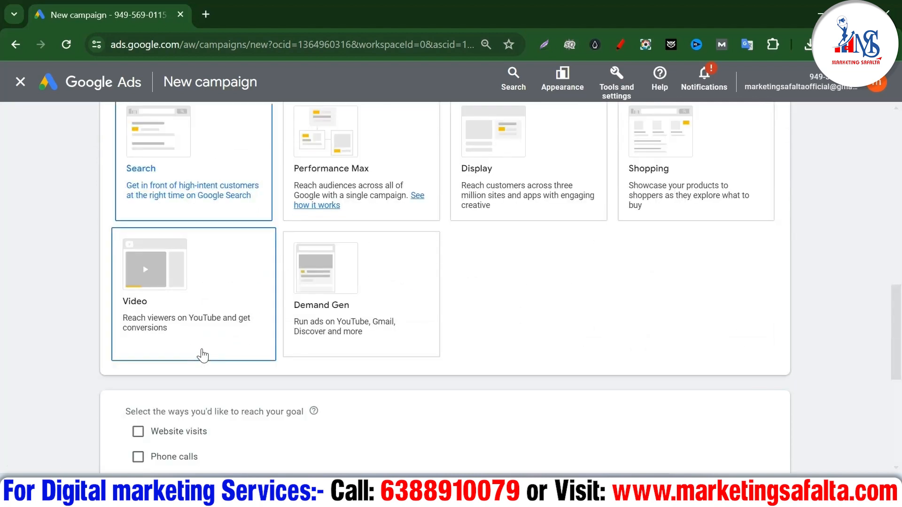
scroll(110, 318, down, 3)
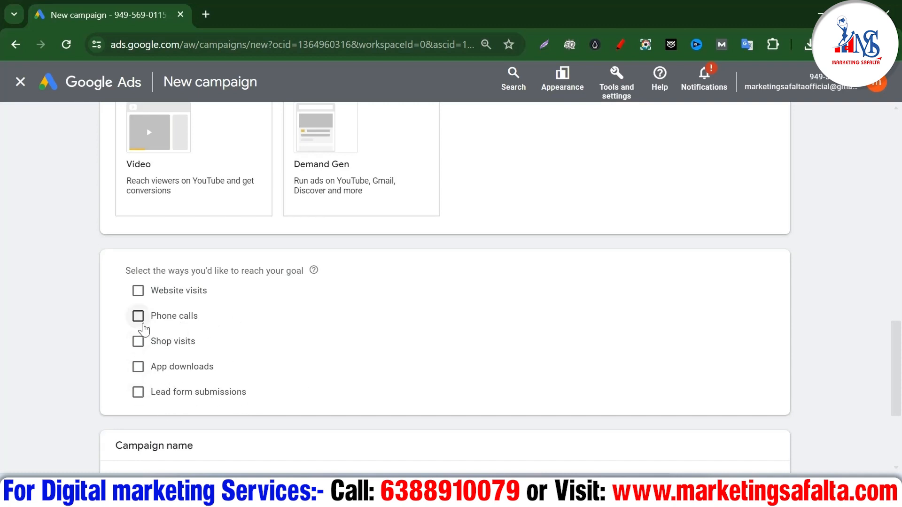
Enable Phone calls as a way to reach the goal, with India and the business phone number
click(137, 316)
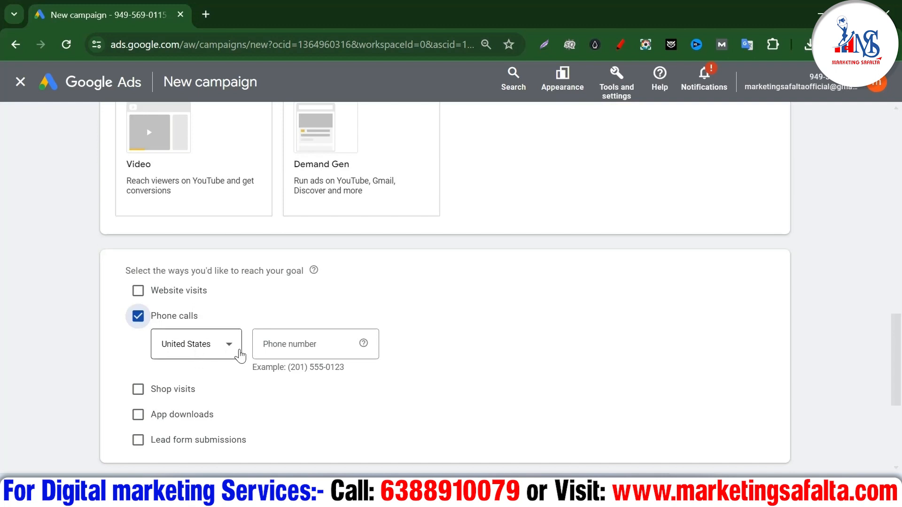
click(218, 359)
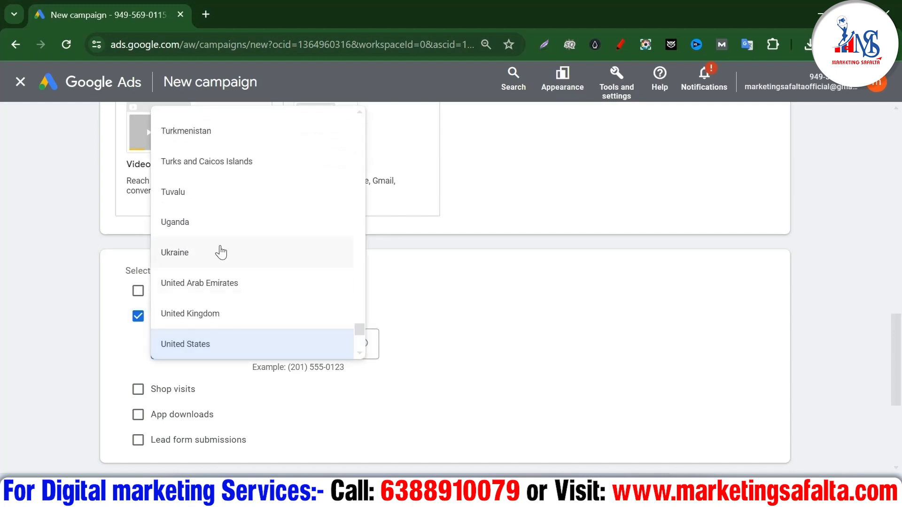
scroll(216, 256, up, 10)
scroll(217, 266, up, 20)
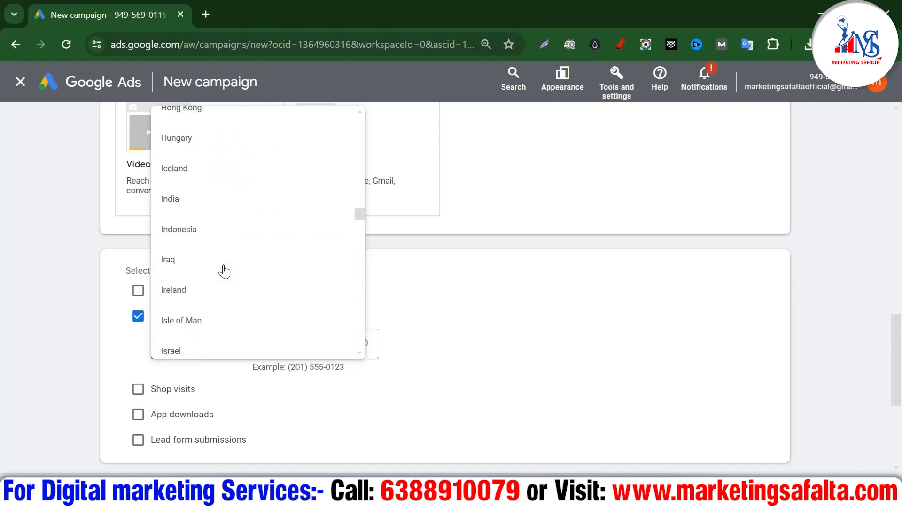
scroll(183, 281, down, 3)
click(235, 304)
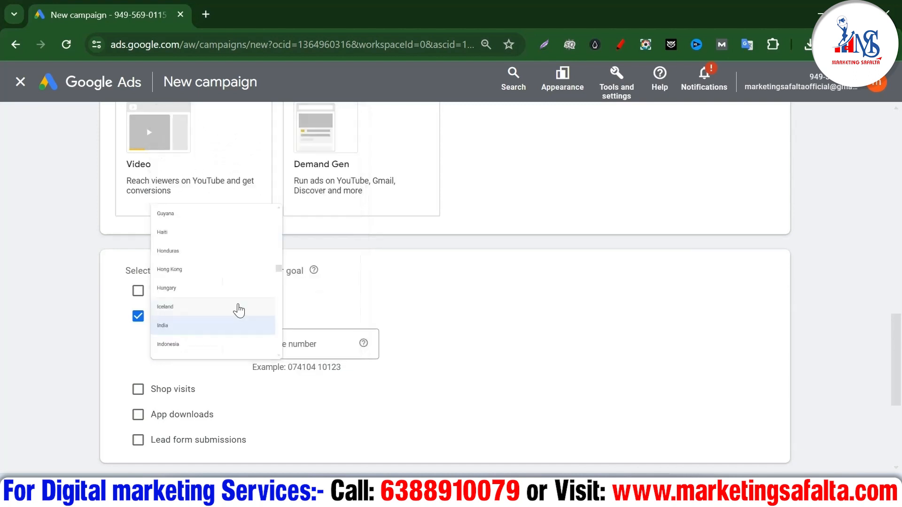
click(264, 352)
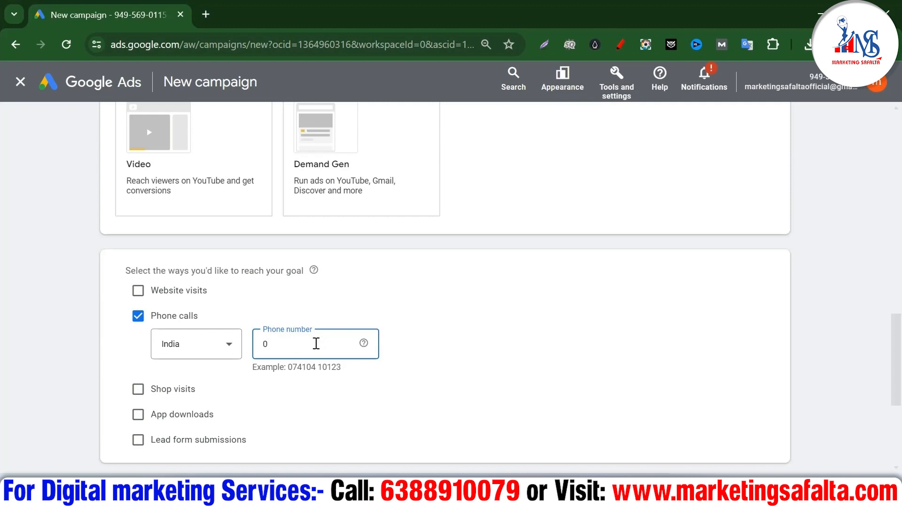
click(555, 358)
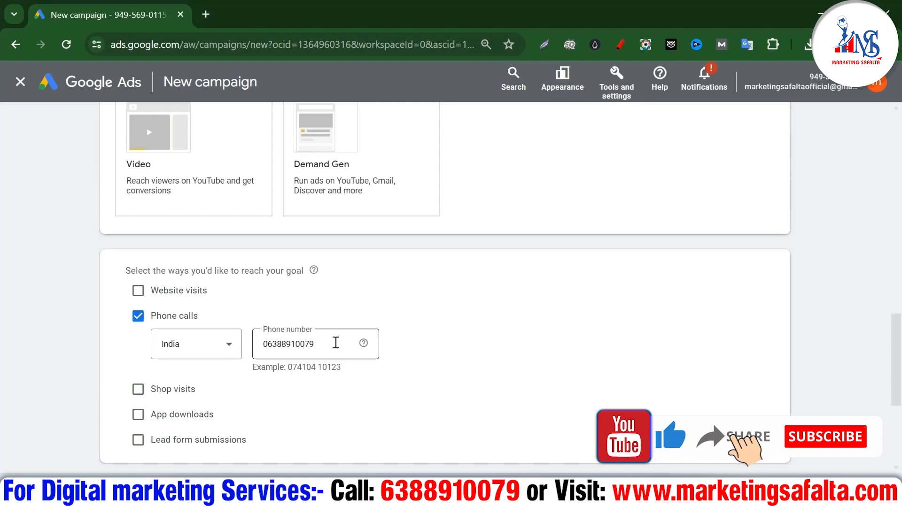
double_click(335, 343)
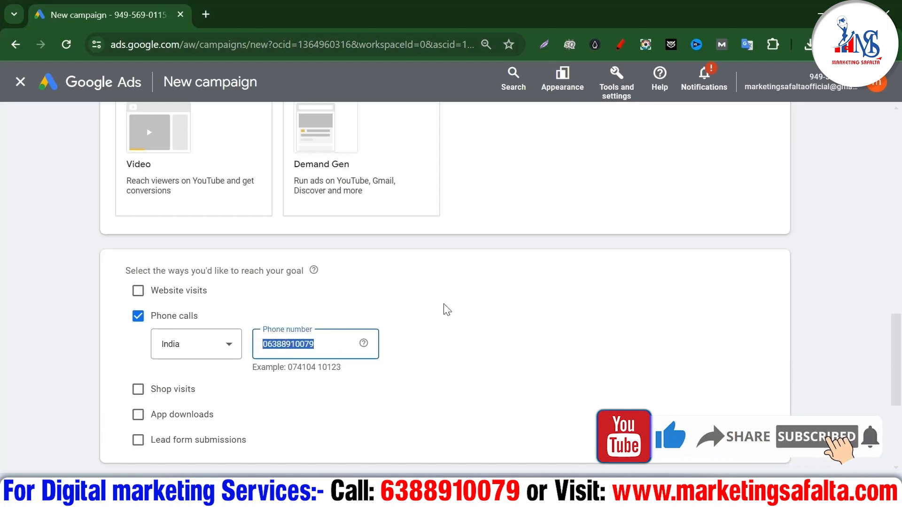
scroll(447, 312, down, 3)
click(173, 353)
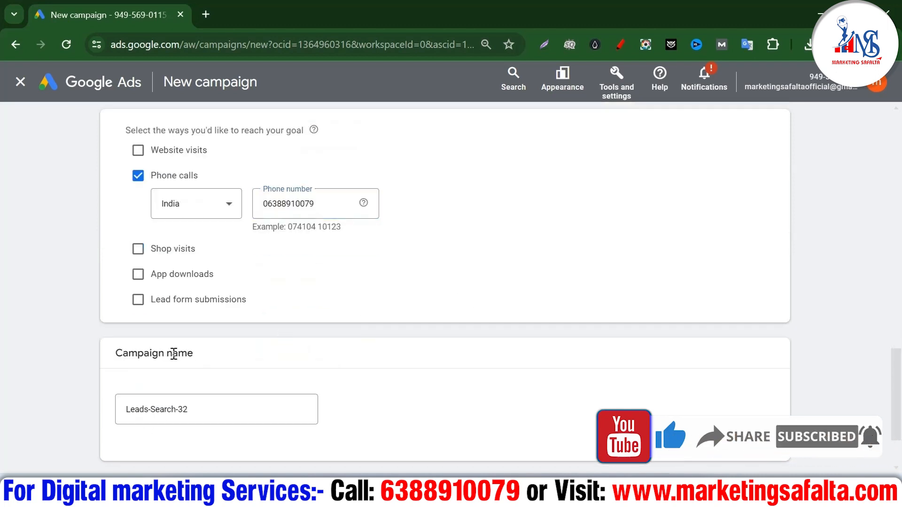
Rename the campaign from Leads-Search-32 to Pest_Control_Agra and continue as a new campaign
drag(211, 413, 58, 412)
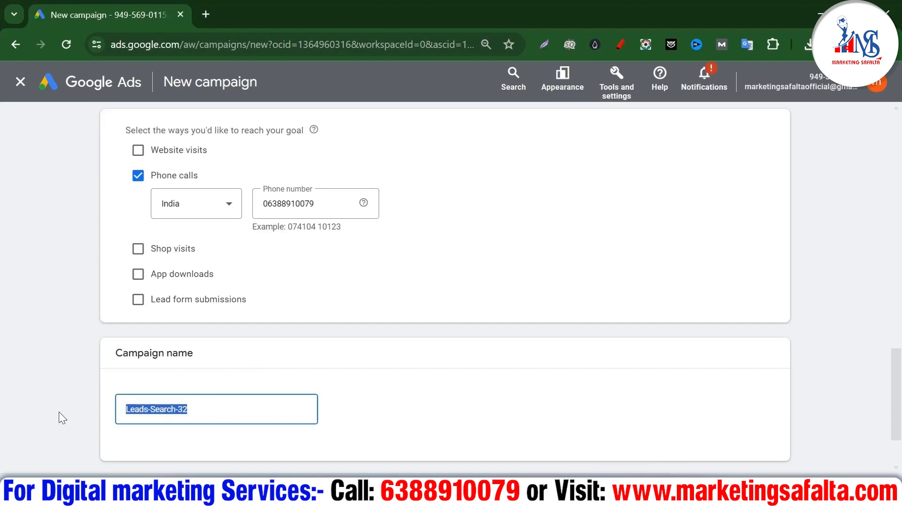
text(Pest_)
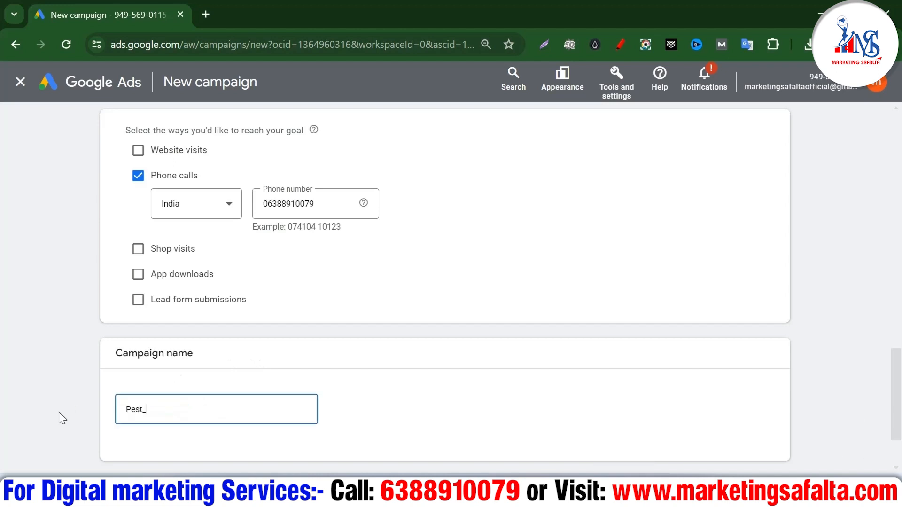
text(Control_Agra)
click(562, 393)
scroll(578, 371, down, 2)
click(763, 402)
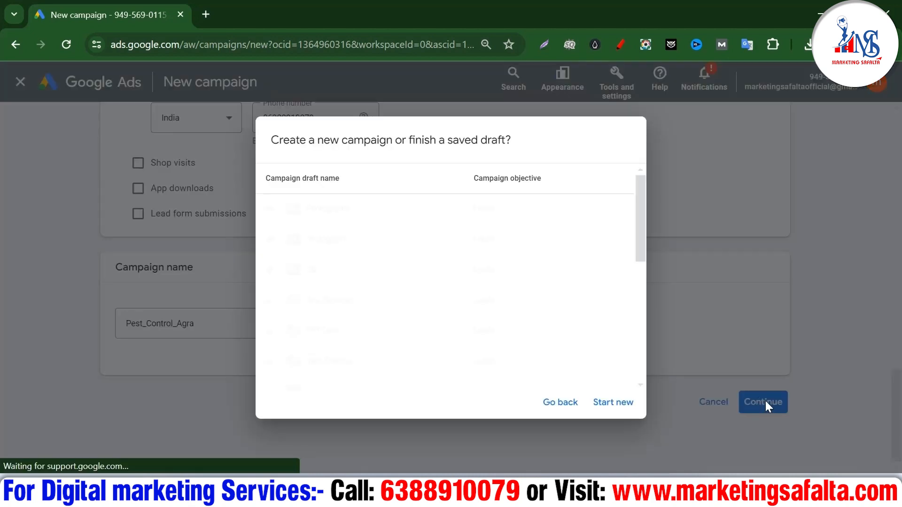
click(618, 401)
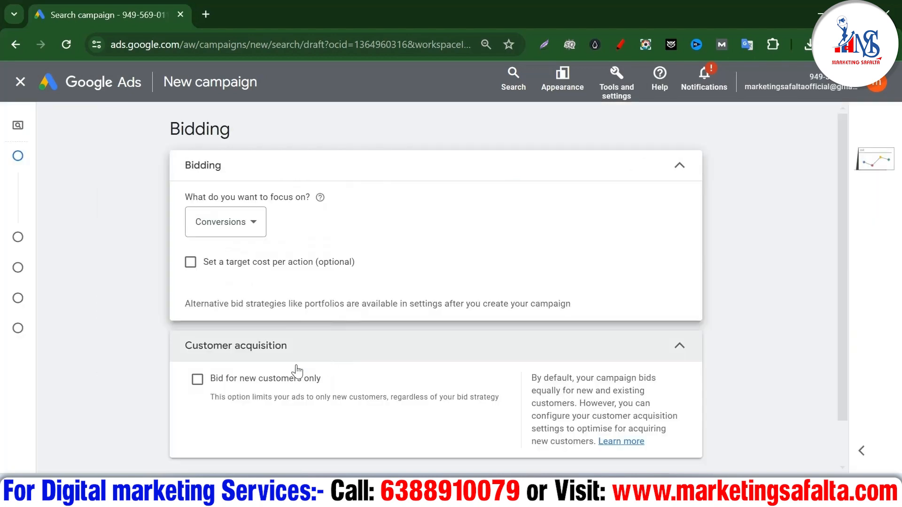
Change the bidding focus from Conversions to Clicks, leaving the max CPC limit unset
click(230, 227)
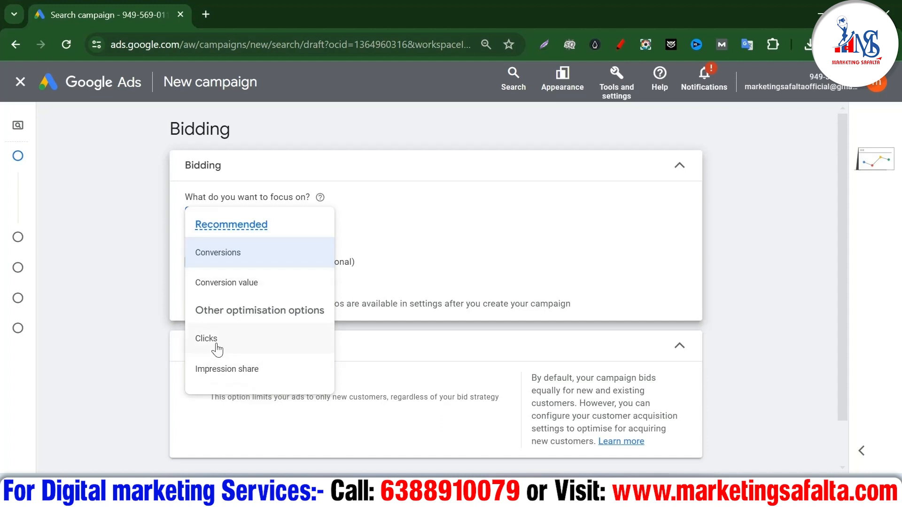
click(207, 339)
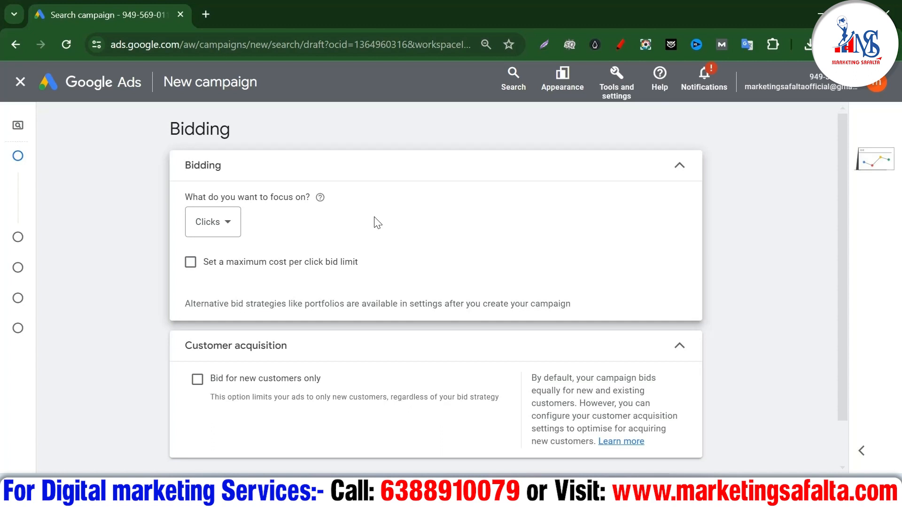
click(220, 222)
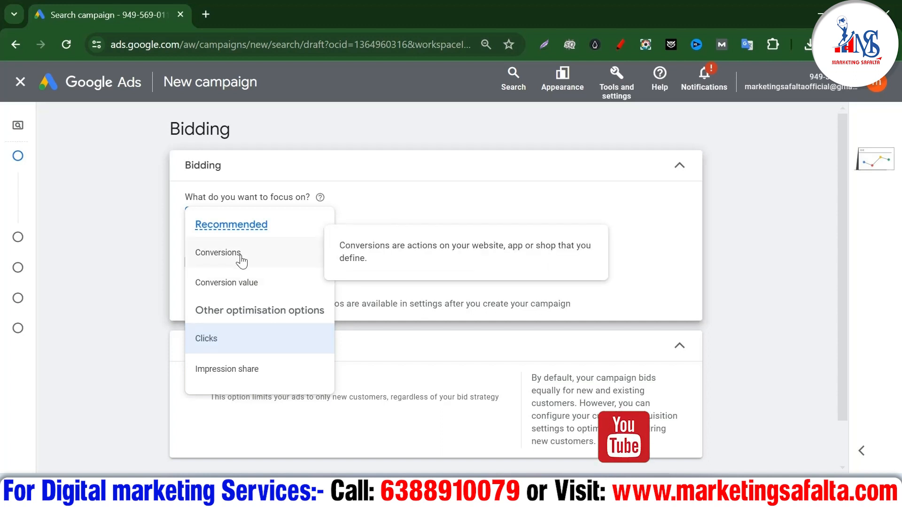
click(220, 346)
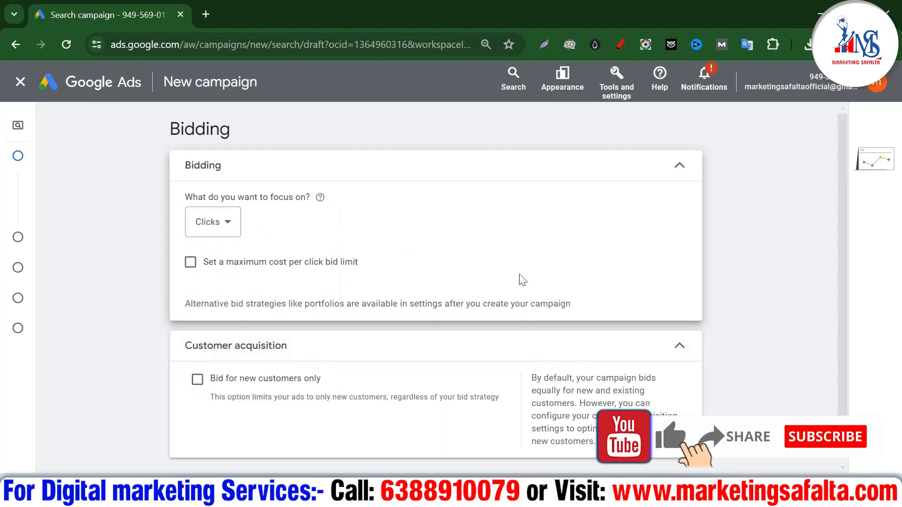
scroll(219, 346, down, 2)
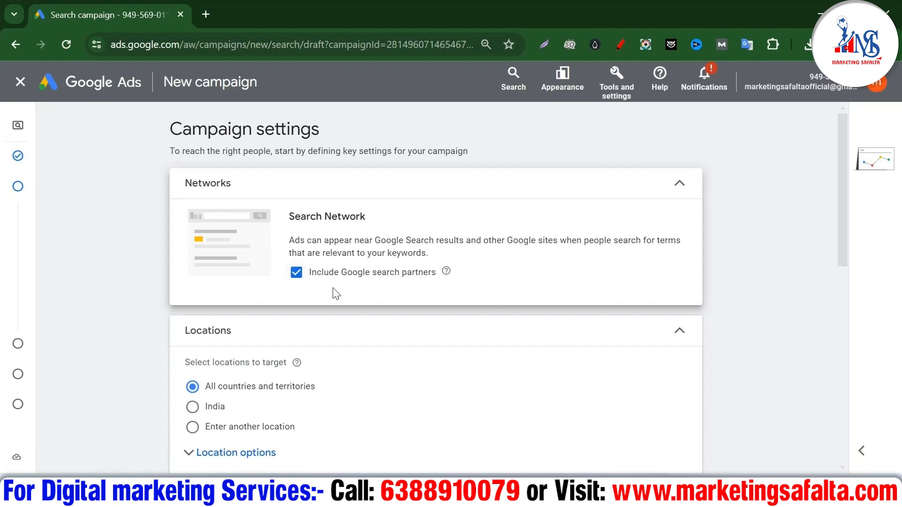
Uncheck 'Include Google search partners' in the Networks settings
click(295, 277)
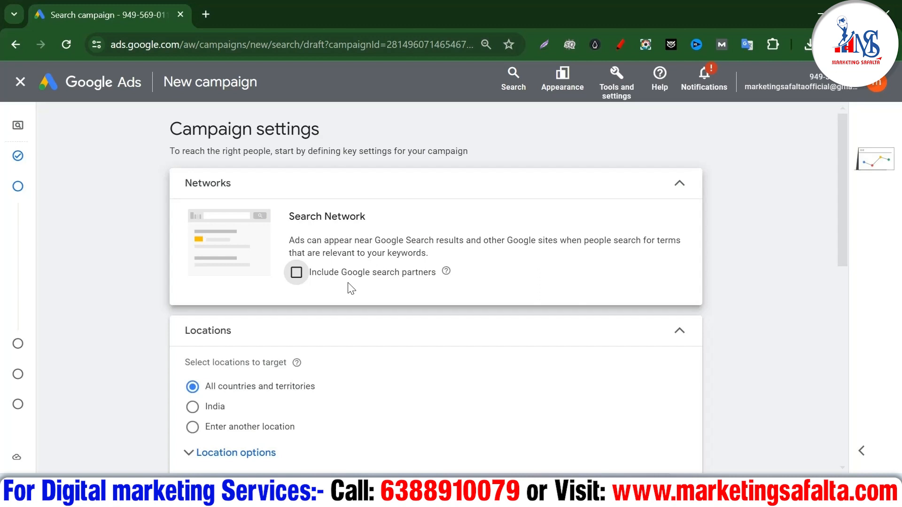
scroll(364, 282, down, 1)
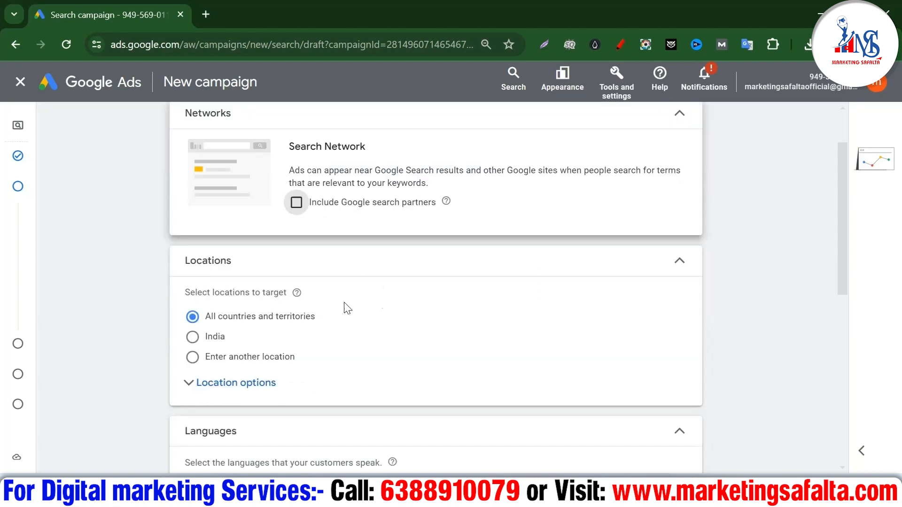
Target Agra, Uttar Pradesh, India as the campaign's only location and expand Location options
click(192, 357)
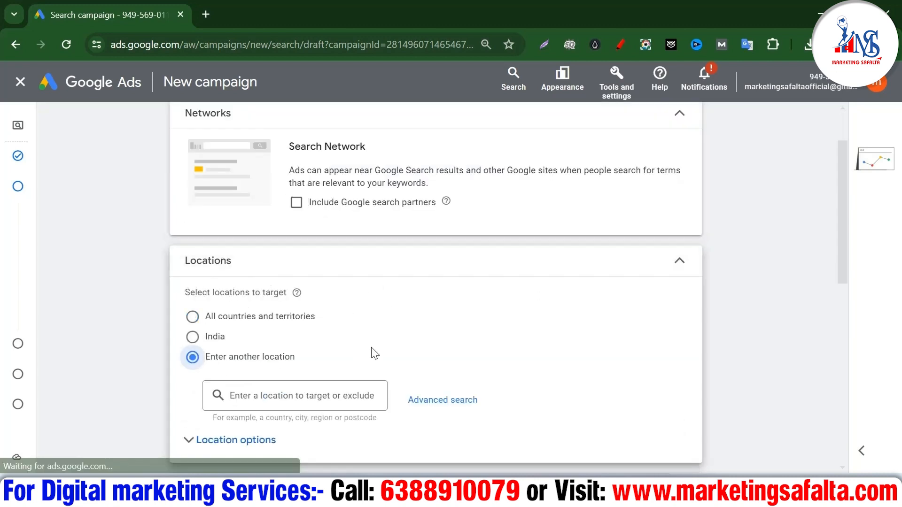
scroll(372, 353, down, 2)
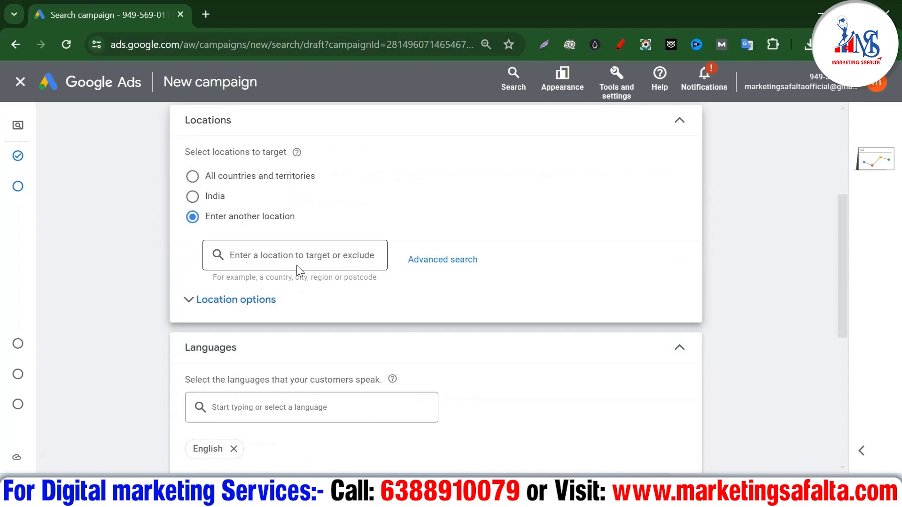
click(297, 265)
text(agra)
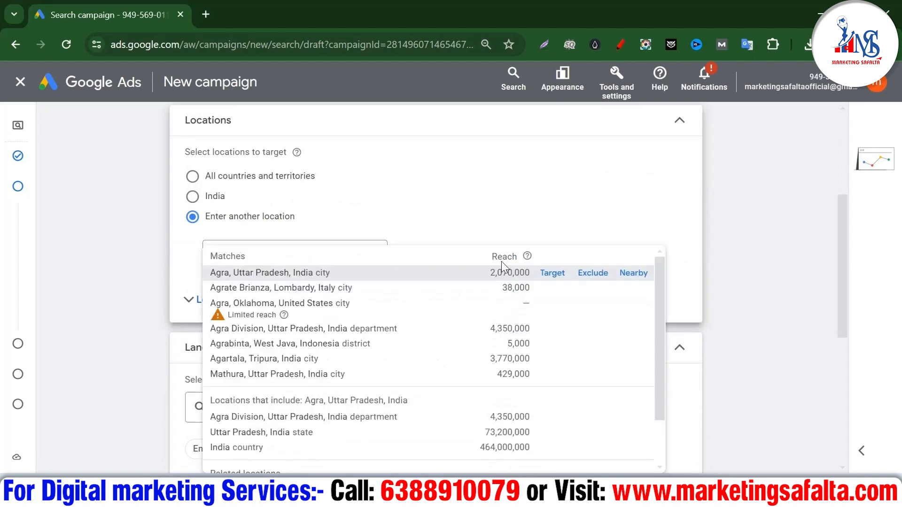
click(552, 273)
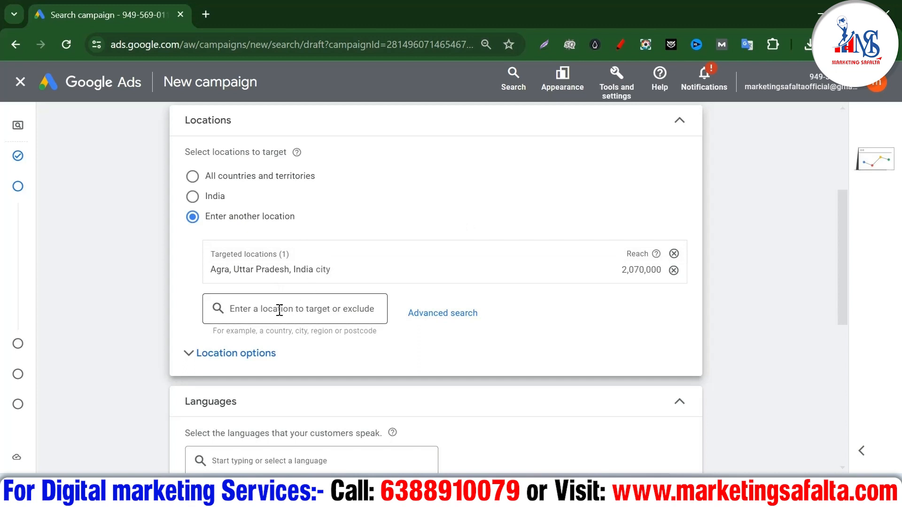
click(223, 362)
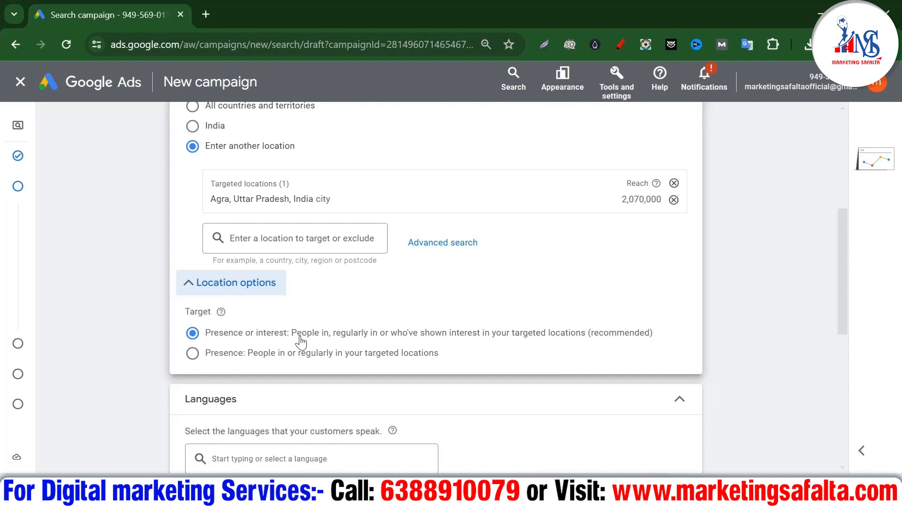
Use Presence location targeting and remove English so all languages are targeted
click(193, 353)
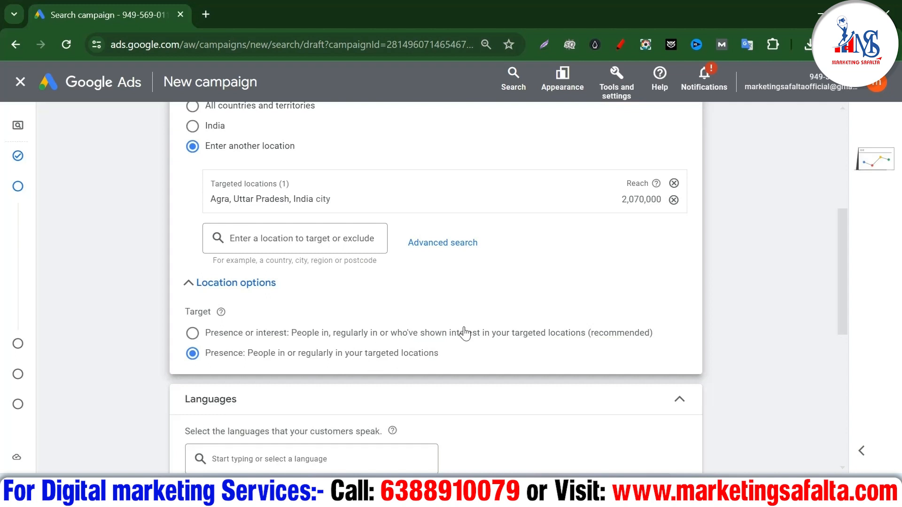
scroll(463, 332, down, 3)
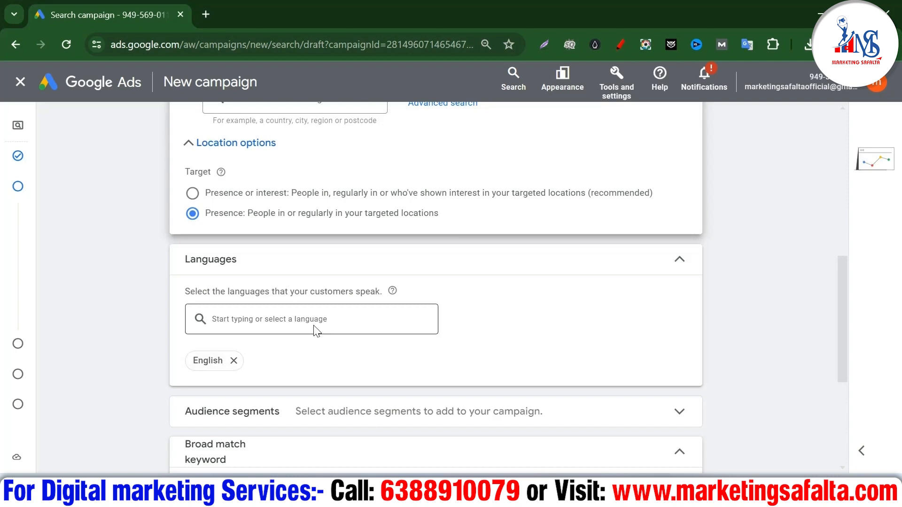
click(234, 360)
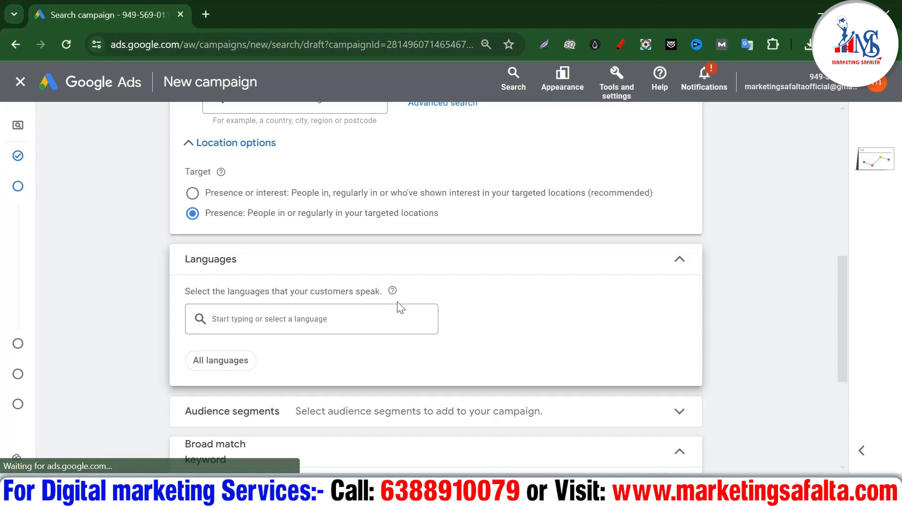
scroll(398, 309, down, 5)
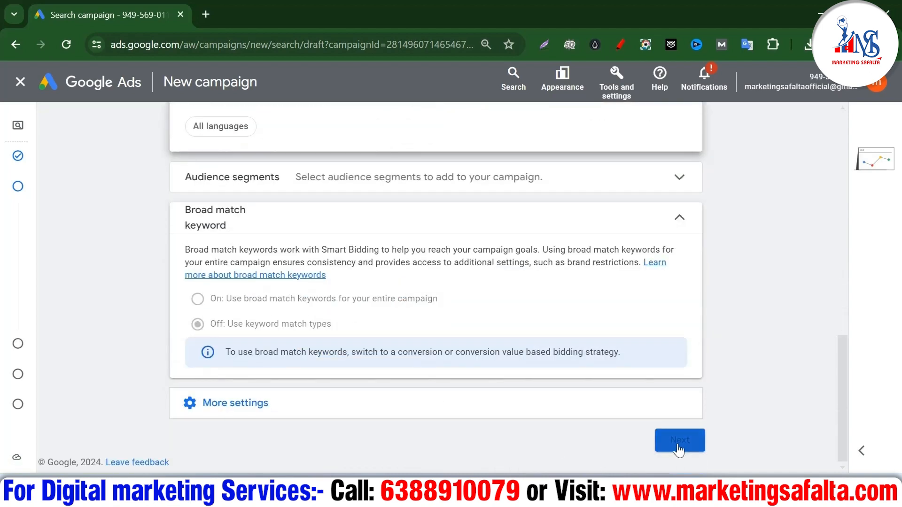
click(678, 449)
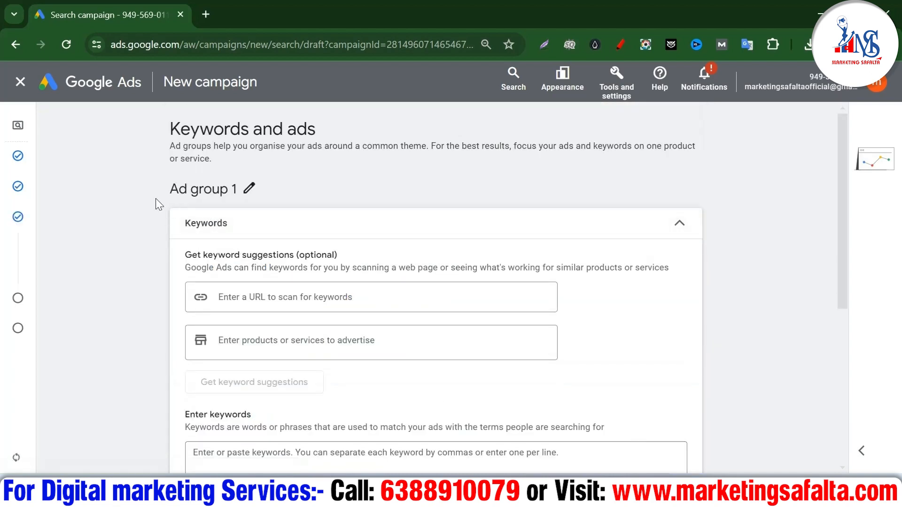
Rename the ad group to 'pest control'
click(254, 194)
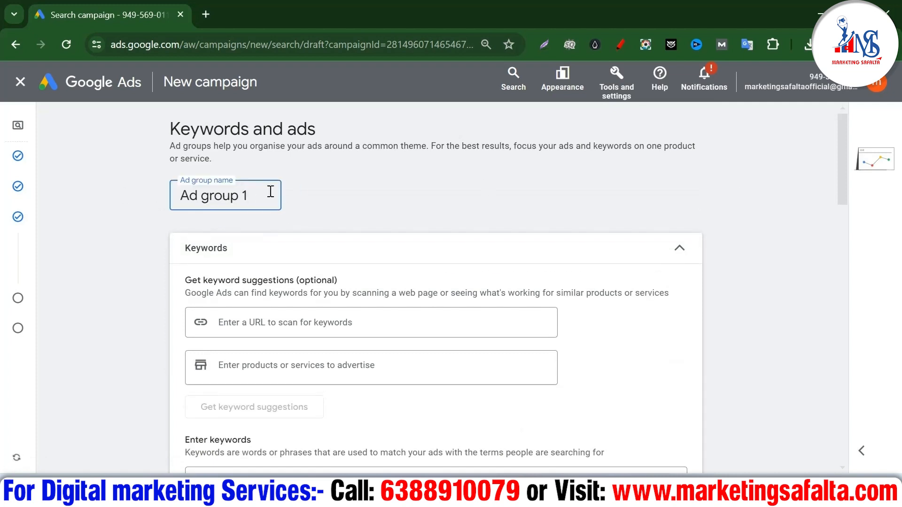
drag(271, 191, 63, 210)
text(pes)
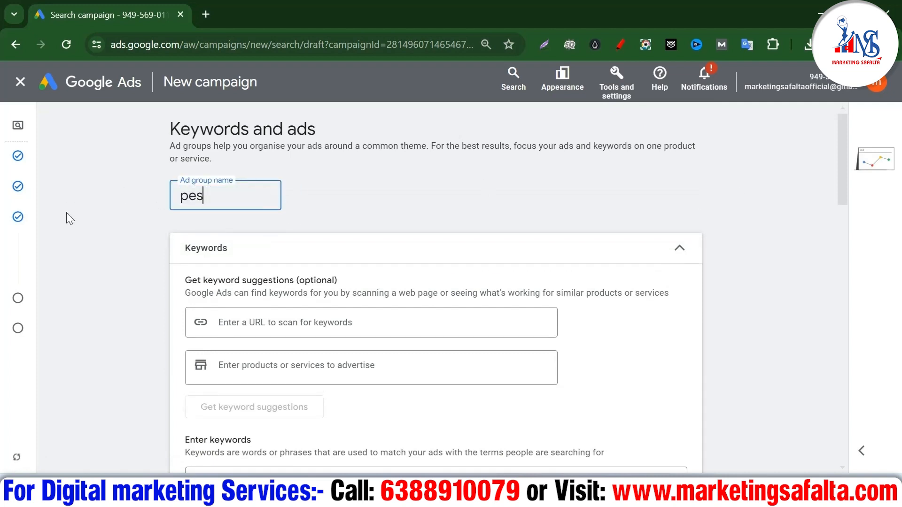
text(t control)
click(482, 194)
scroll(481, 193, down, 3)
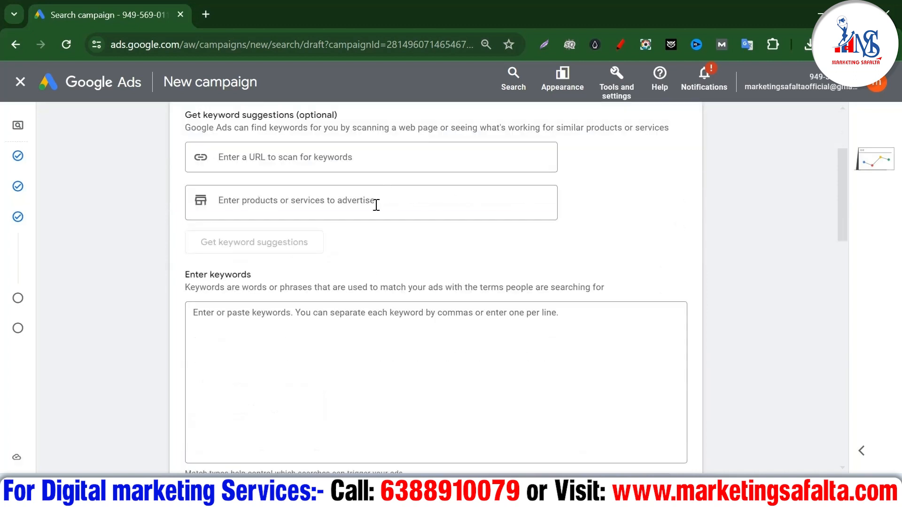
Copy the Agra keyword list from Notepad and start a new browser tab with 'keyw'
click(281, 336)
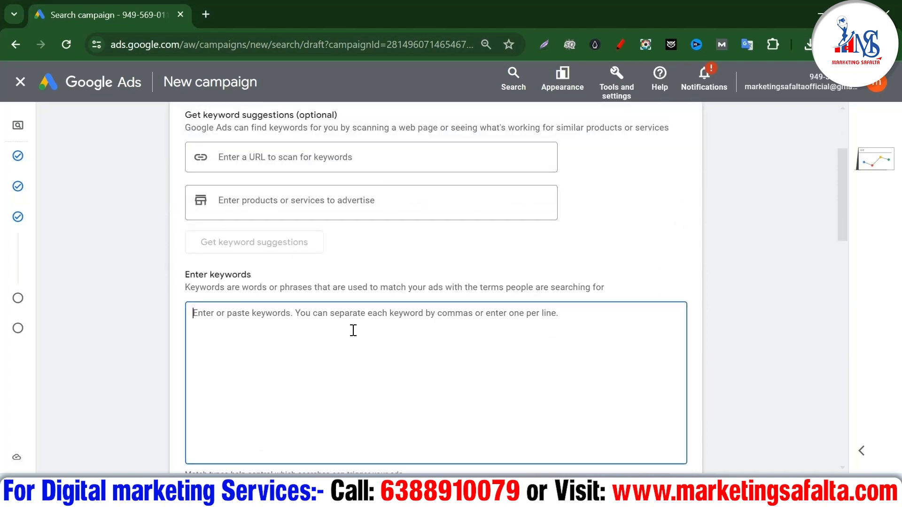
key(alt+Tab)
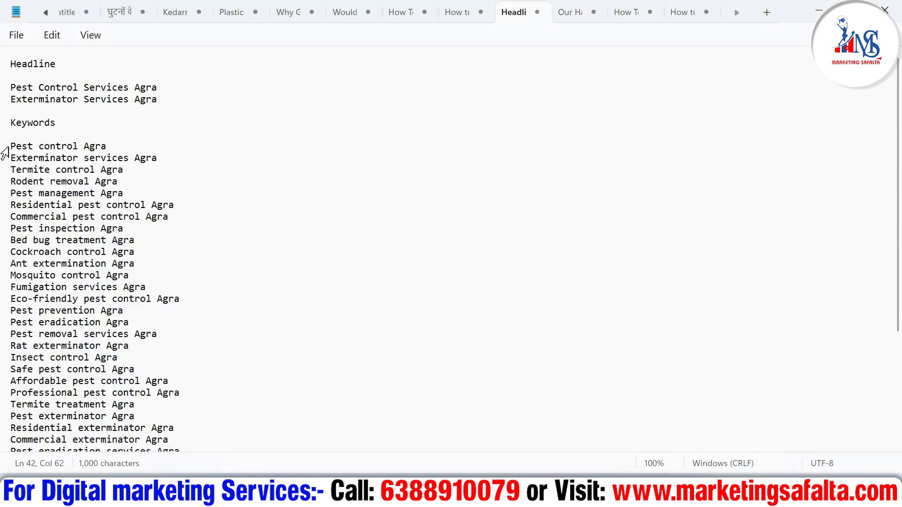
drag(10, 146, 187, 346)
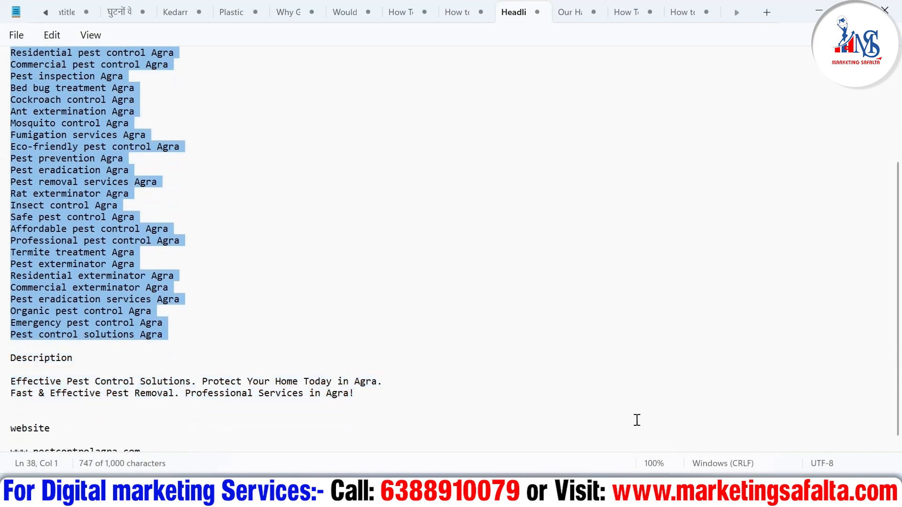
key(alt+Tab)
click(205, 14)
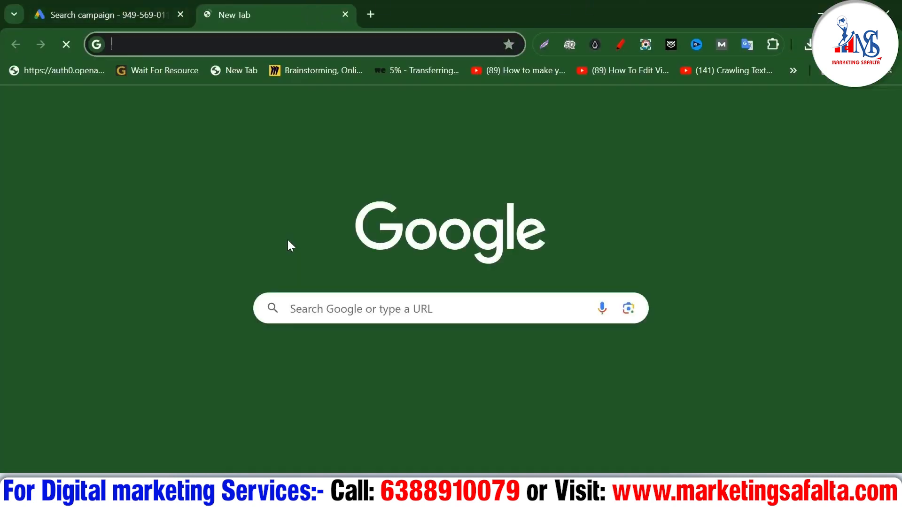
text(keyw)
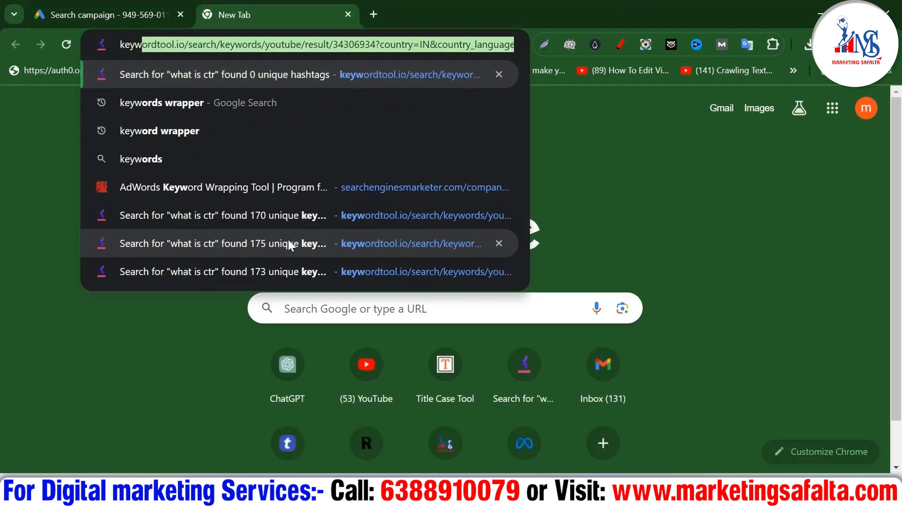